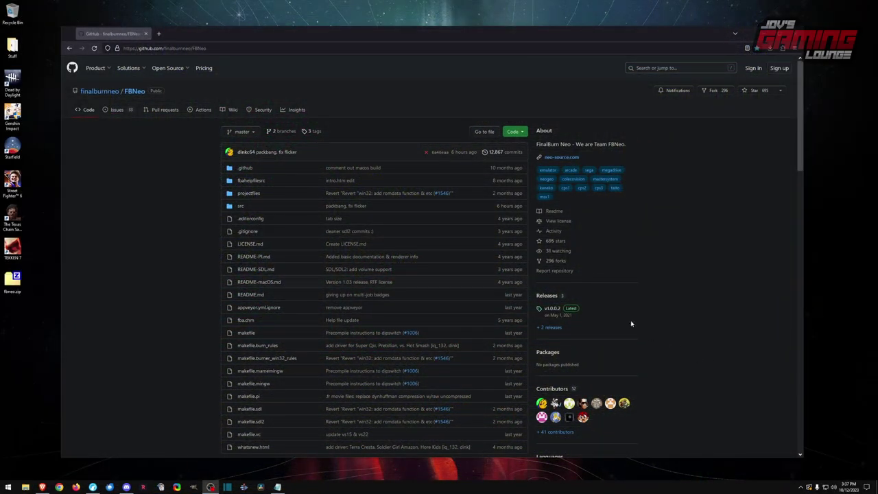
Step: Open the FBNeo repository's releases and look through the v1.0.0.2 release for its downloads
left_click(553, 295)
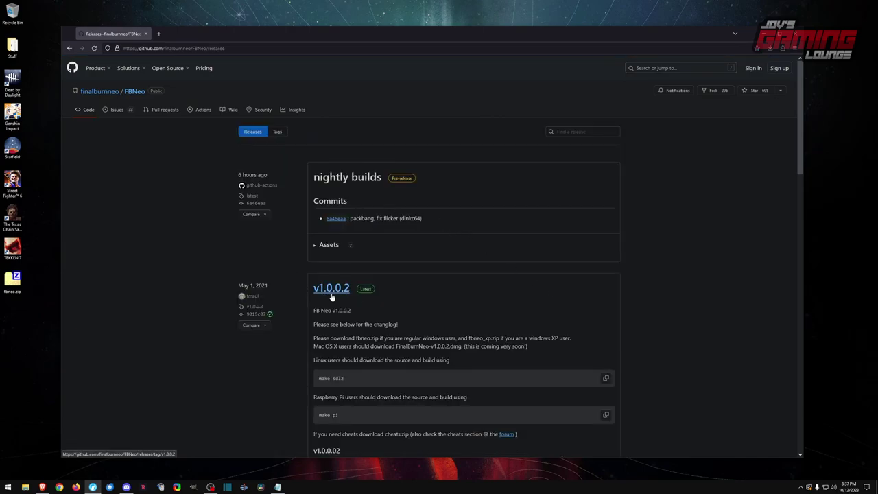
scroll(654, 266, "down", 5)
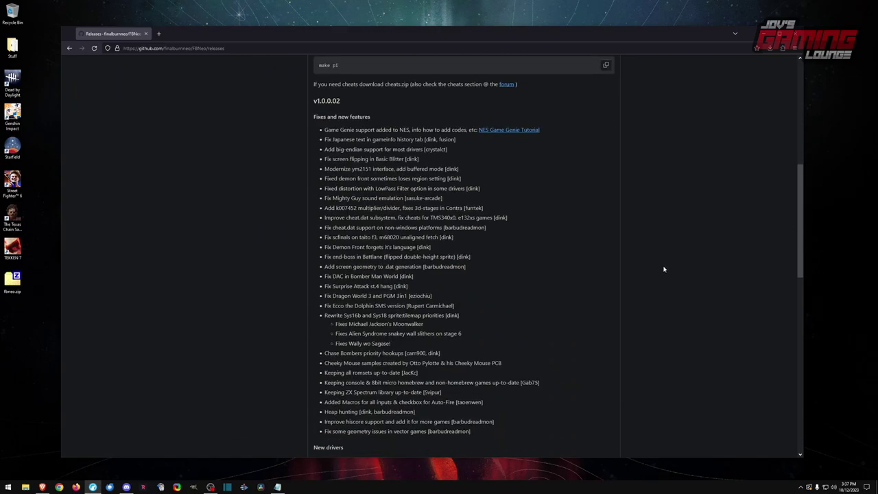
scroll(663, 268, "down", 8)
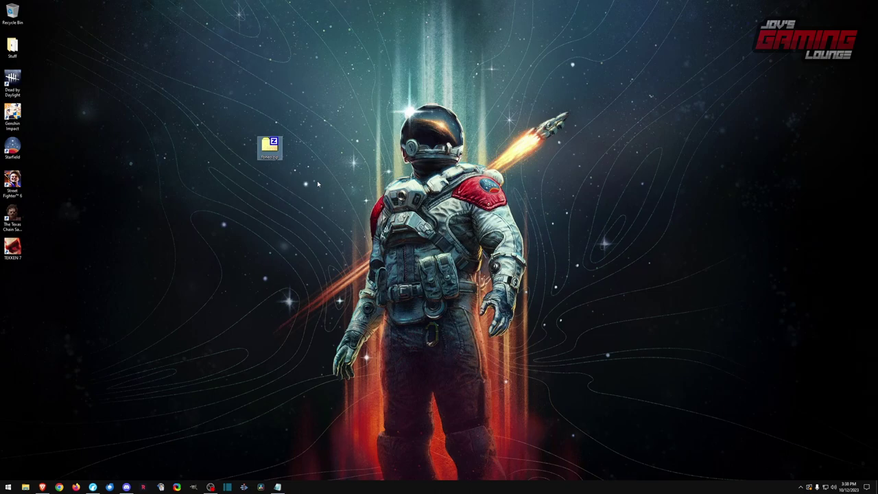
Step: Extract fbneo.zip on the desktop, run fbneo.exe from the extracted folder and dismiss the first-run notices
right_click(269, 147)
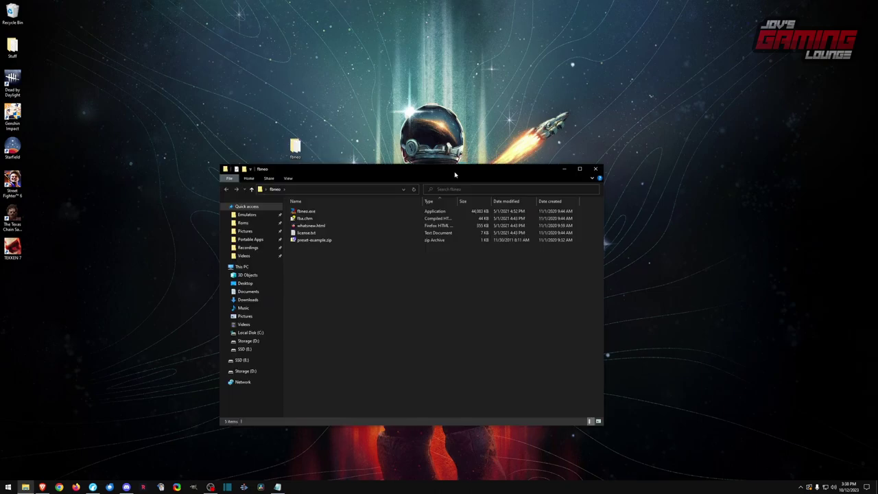
double_click(305, 211)
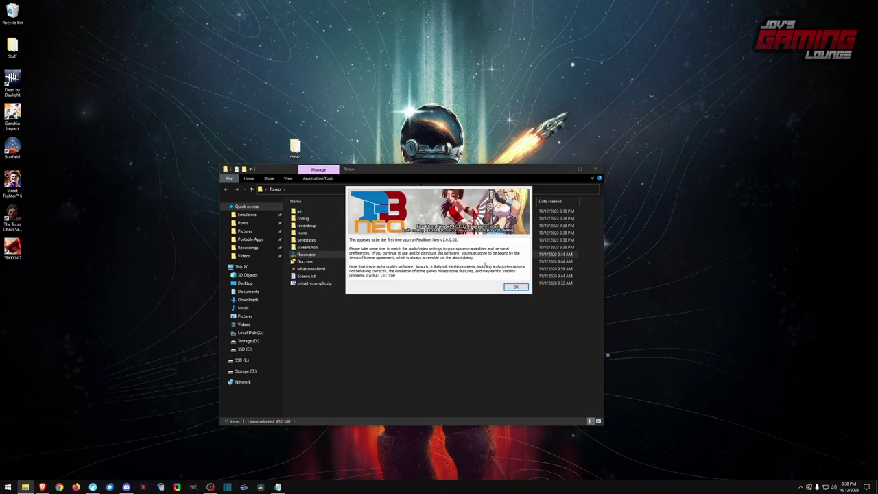
key("Return")
left_click(351, 286)
scroll(465, 254, "down", 5)
key("Return")
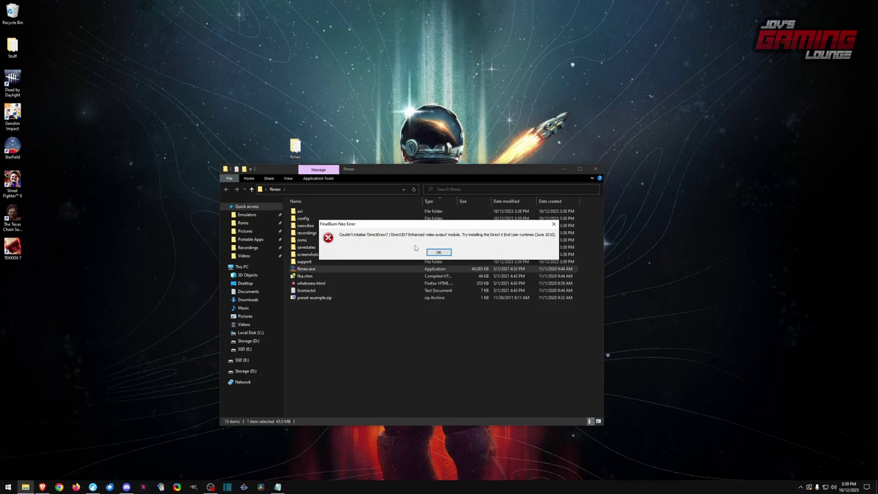
Step: Dismiss the video output error and set the emulator's blitter to Experimental (DirectX Graphics 9)
left_click(438, 252)
left_click(229, 98)
mouse_move(271, 110)
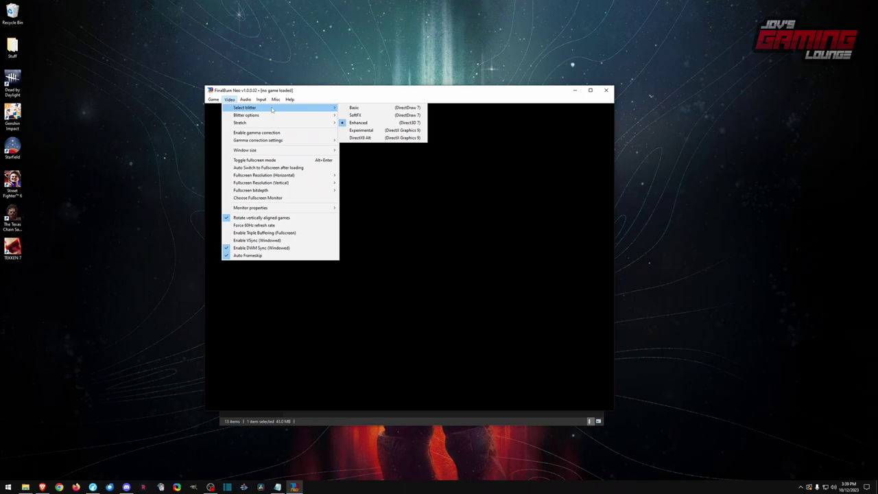
left_click(374, 131)
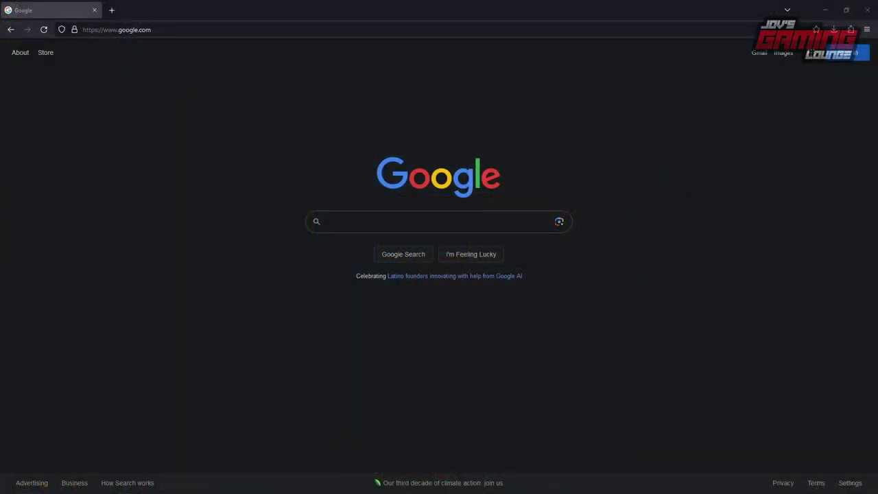
Step: Switch to the browser and search Google for "fbneo 1.0.0.2 romset"
left_click(417, 221)
type("fbneo ")
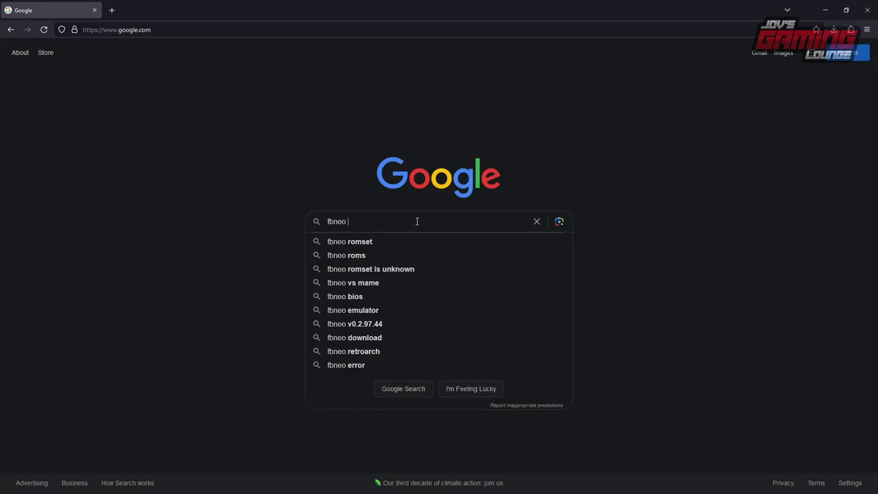
type("1.0")
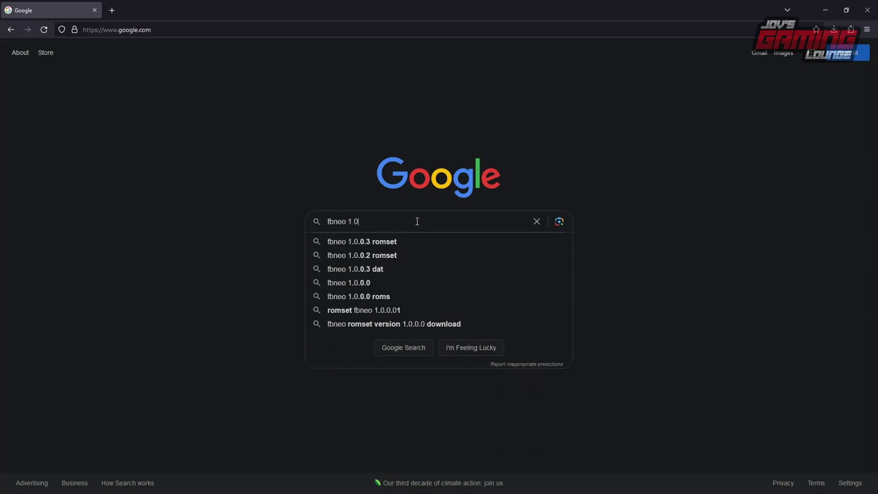
type(".0.2")
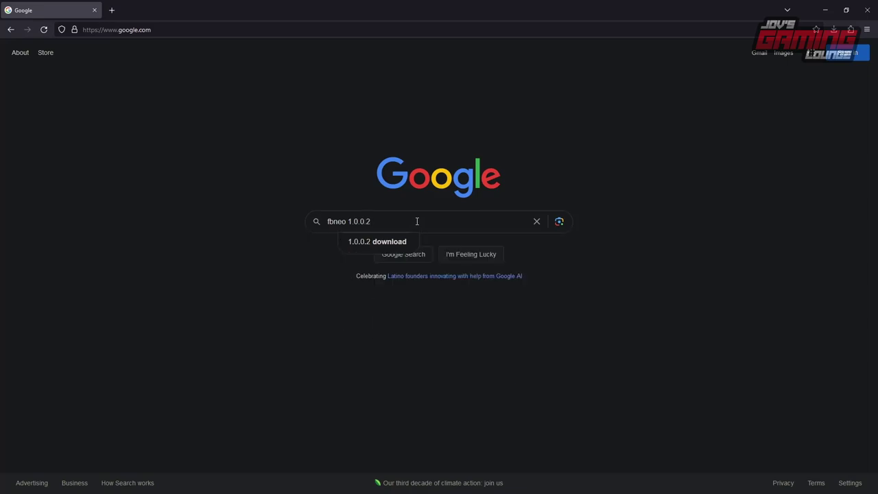
type(" romset")
key("Return")
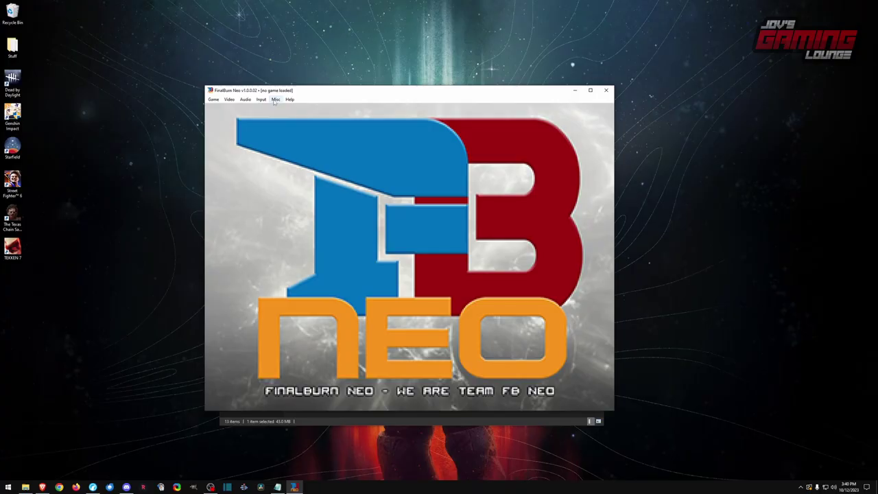
Step: Switch back to FinalBurn Neo and configure its ROM paths
left_click(275, 99)
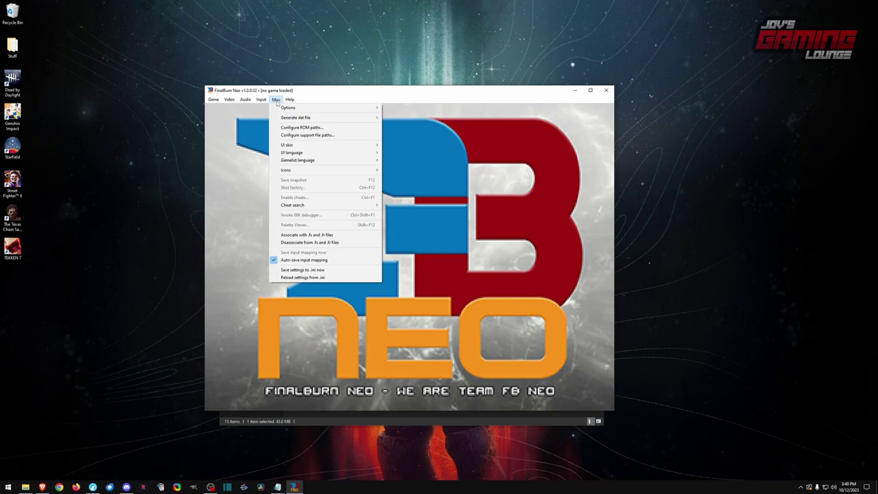
left_click(318, 129)
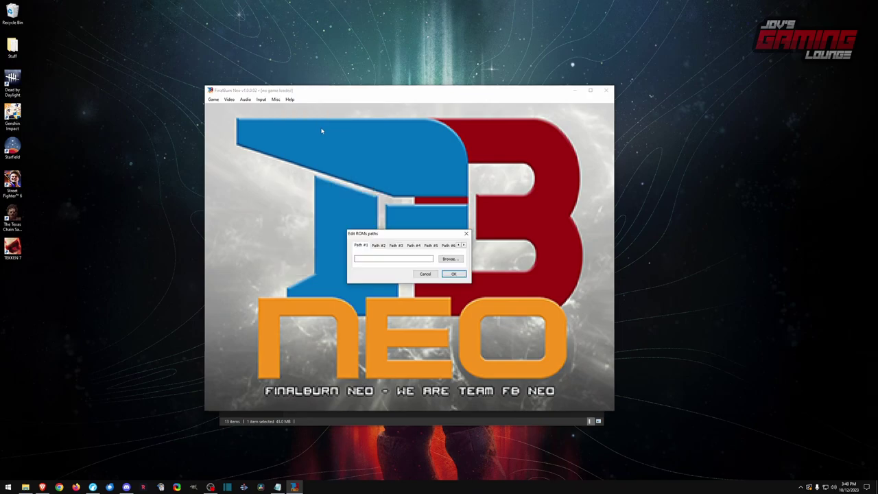
left_click(452, 274)
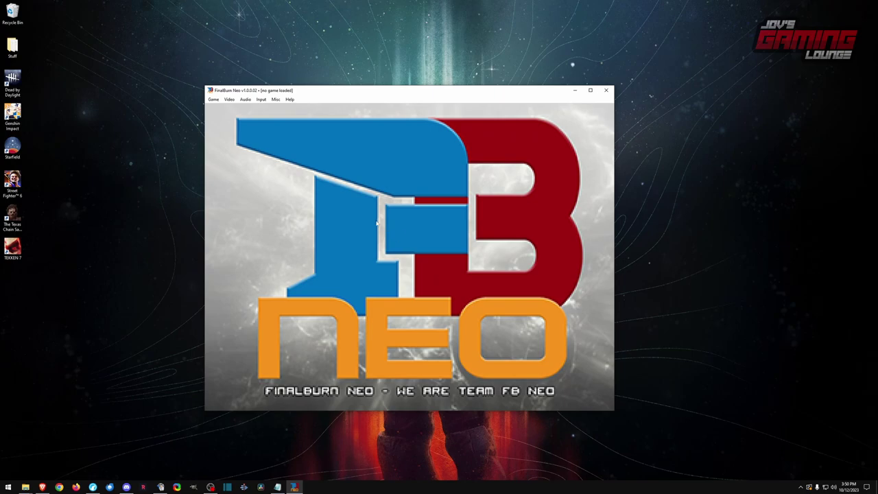
Step: Load Street Fighter Alpha 3 (980904 Euro) from the emulator's game list
left_click(213, 100)
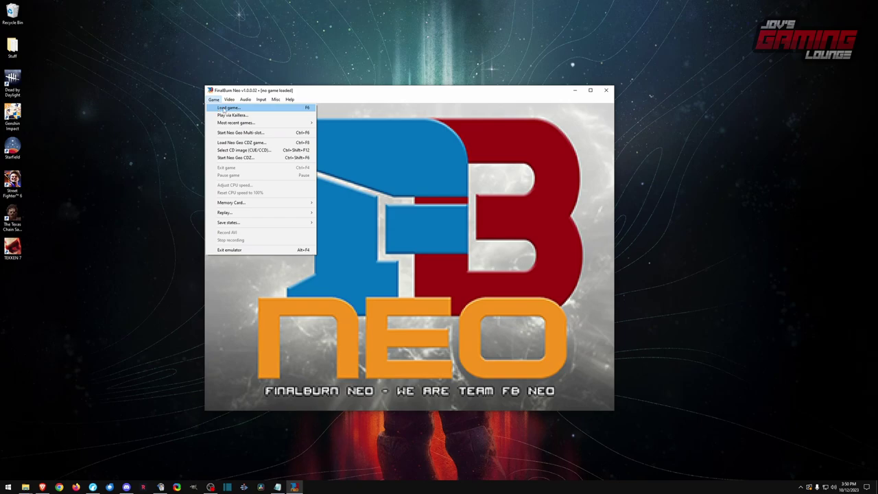
left_click(223, 108)
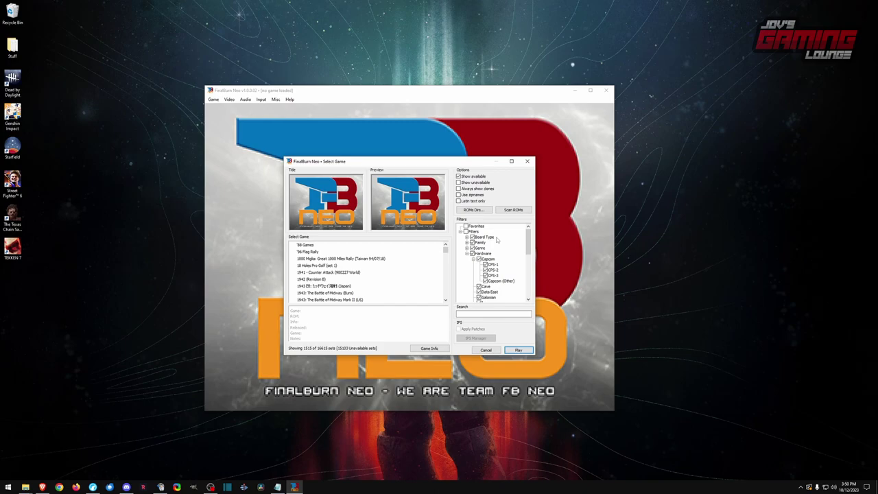
left_click_drag(445, 250, 445, 285)
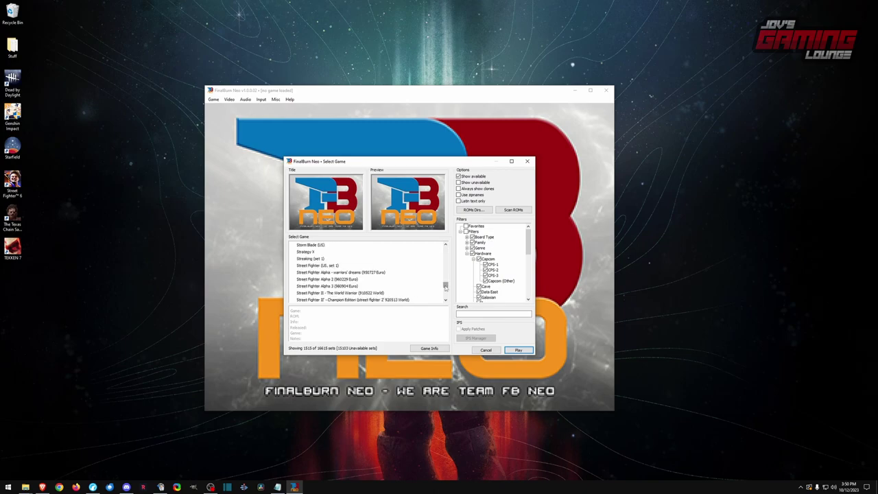
left_click(358, 286)
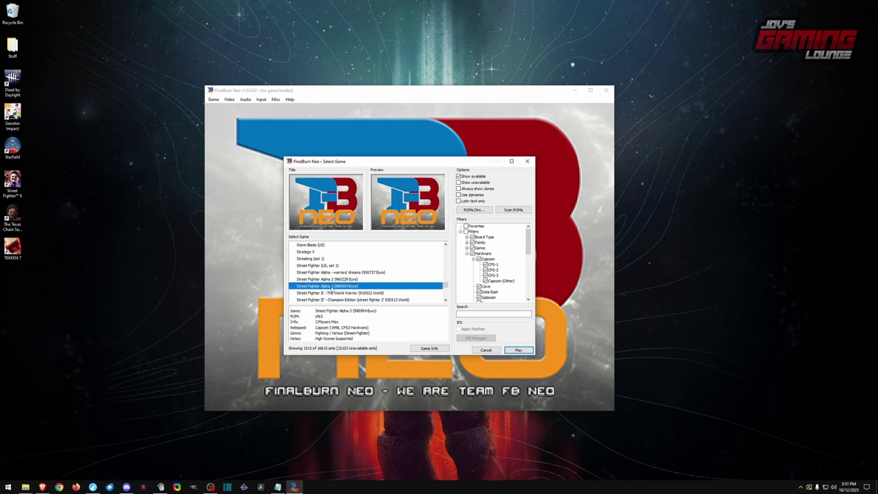
double_click(331, 288)
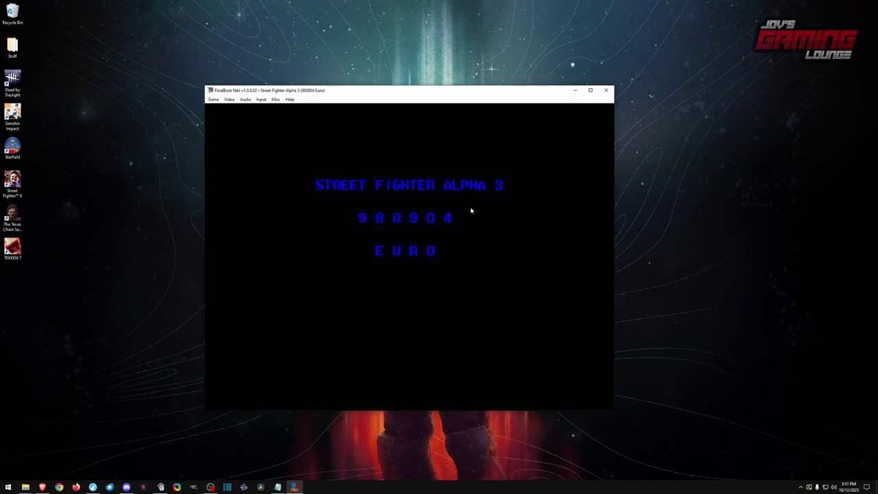
Step: Review the Experimental blitter's filtering options and change the blitter to Basic (DirectDraw 7)
left_click(229, 98)
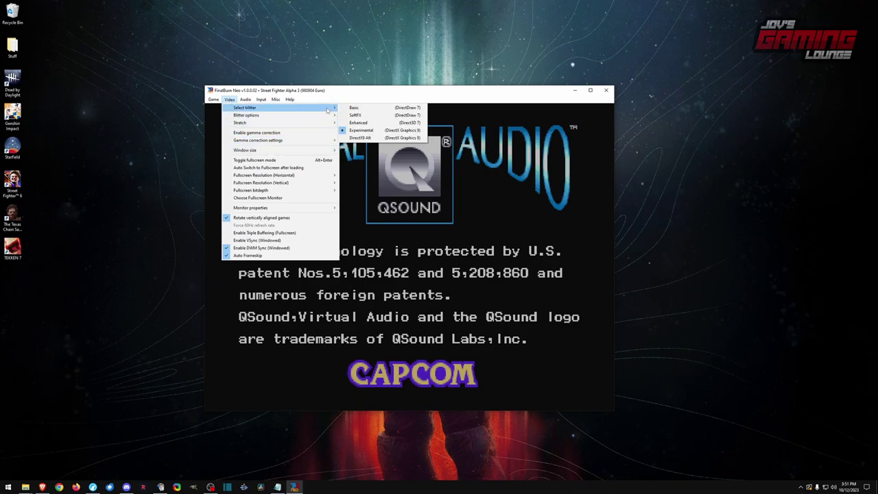
mouse_move(329, 108)
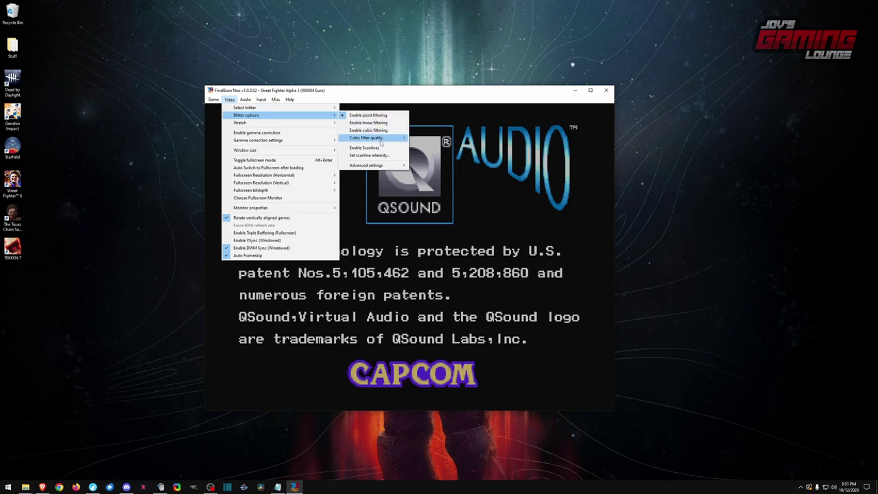
mouse_move(383, 141)
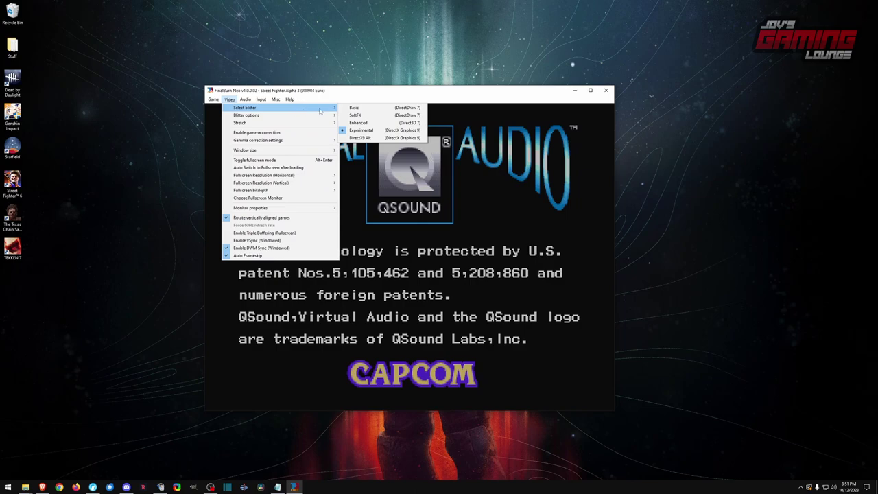
left_click(353, 108)
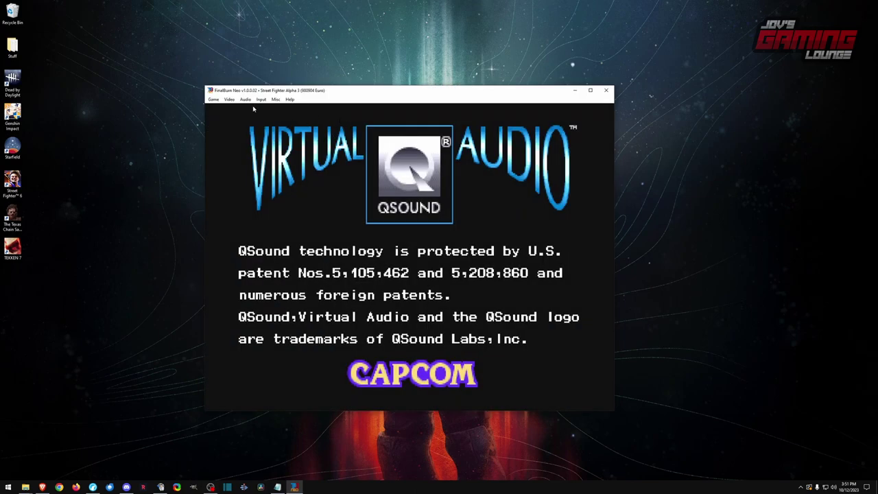
Step: Change the blitter to SoftFX (DirectDraw 7) and apply the AdvanceMAME Scale3x filter
left_click(229, 100)
mouse_move(308, 119)
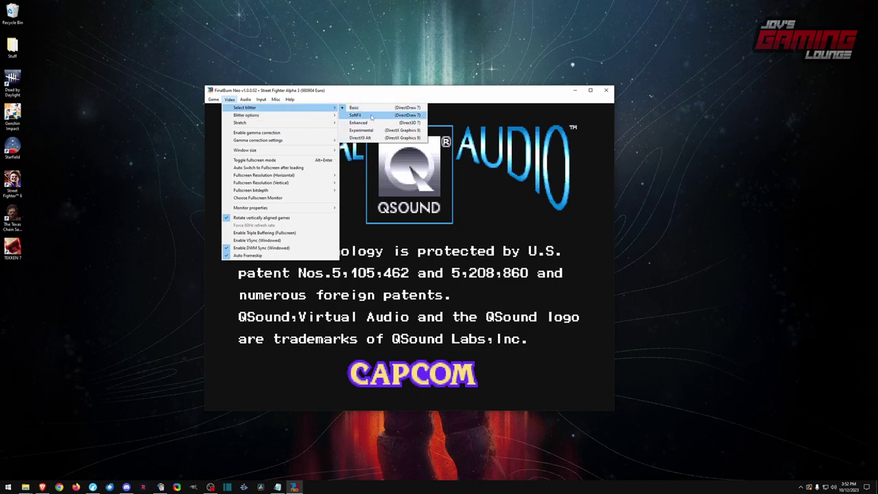
left_click(367, 116)
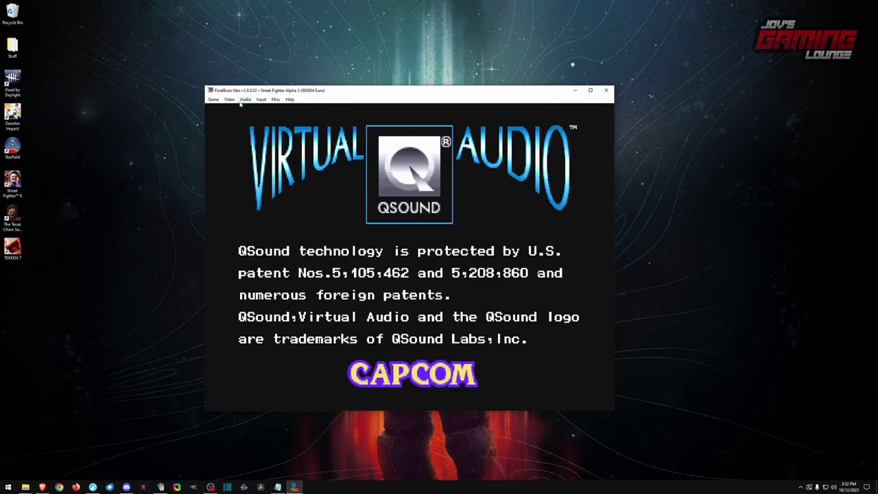
left_click(233, 100)
mouse_move(270, 119)
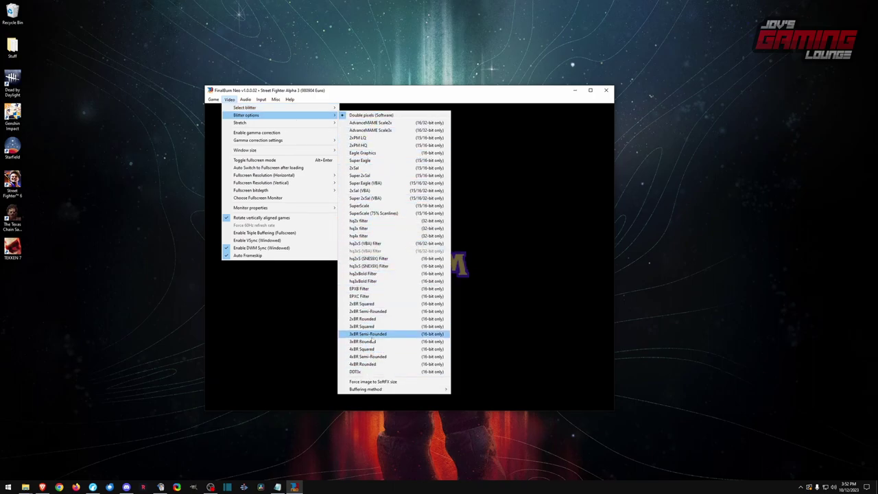
left_click(399, 130)
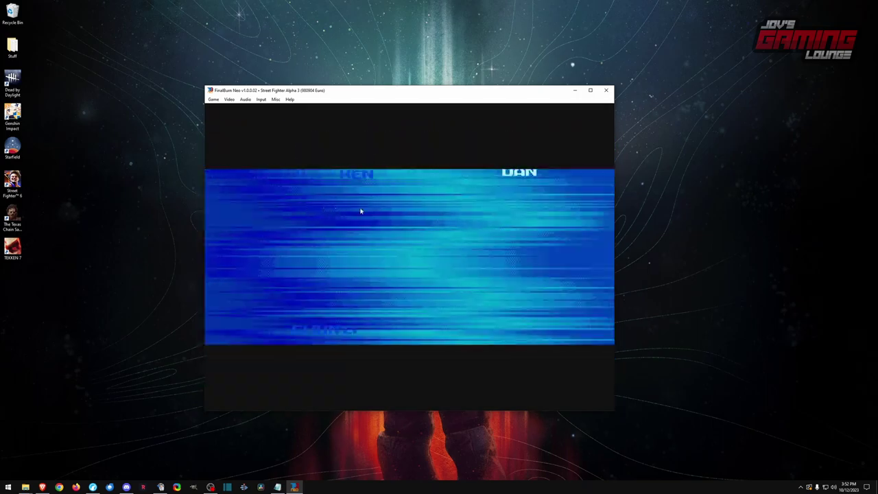
Step: Change the SoftFX blitter's filter to AdvanceMAME Scale2x
left_click(231, 100)
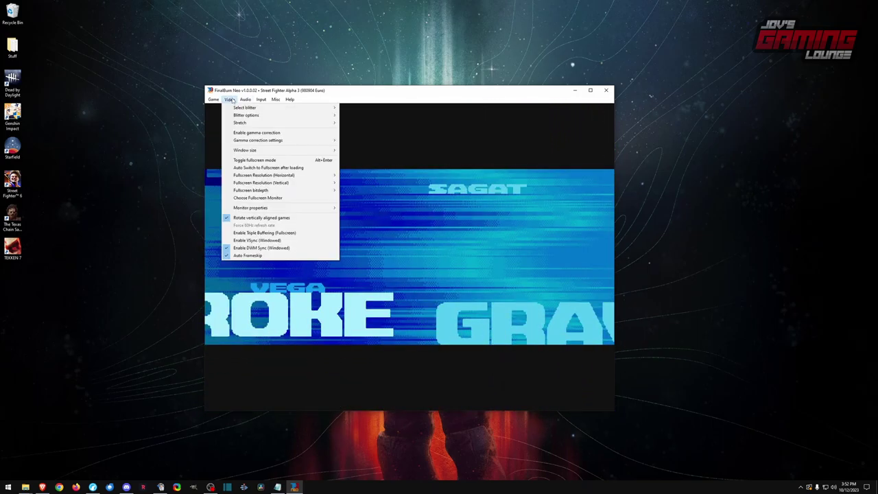
mouse_move(292, 111)
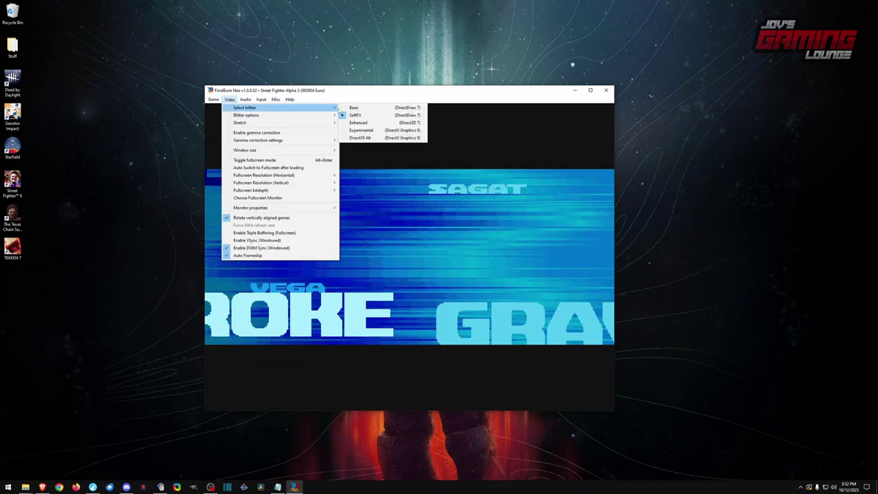
mouse_move(336, 115)
left_click(381, 123)
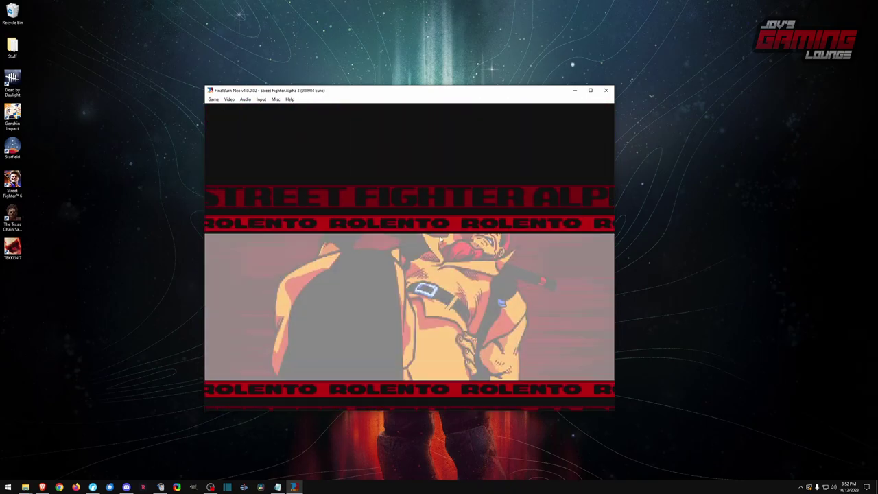
Step: Switch the blitter back to Experimental (DirectX Graphics 9) and try to enable cubic filtering in its options
left_click(229, 99)
mouse_move(274, 115)
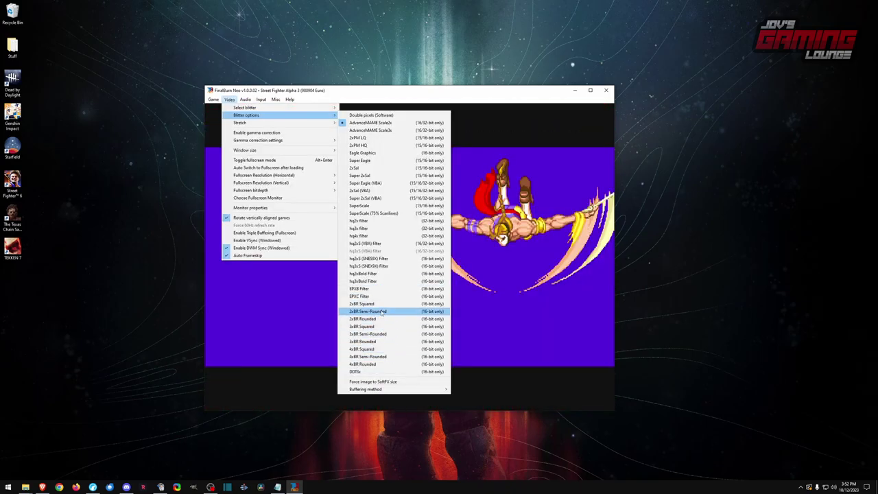
left_click(373, 130)
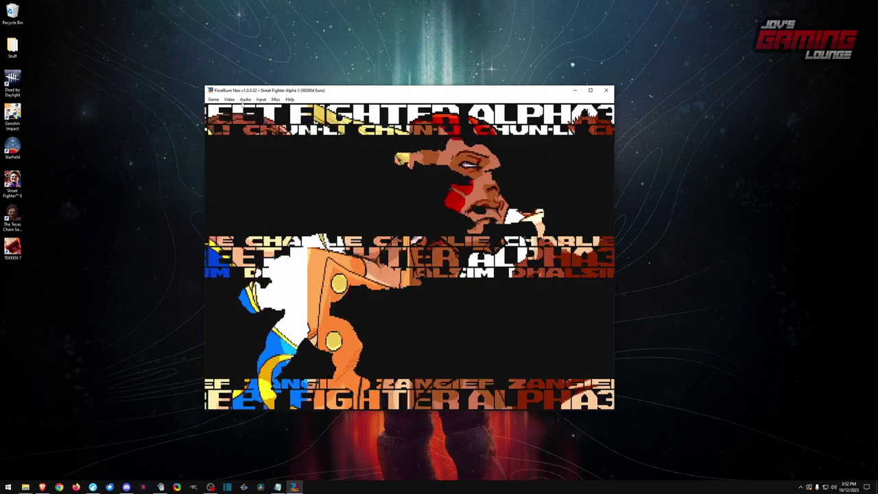
left_click(245, 99)
mouse_move(229, 99)
mouse_move(283, 117)
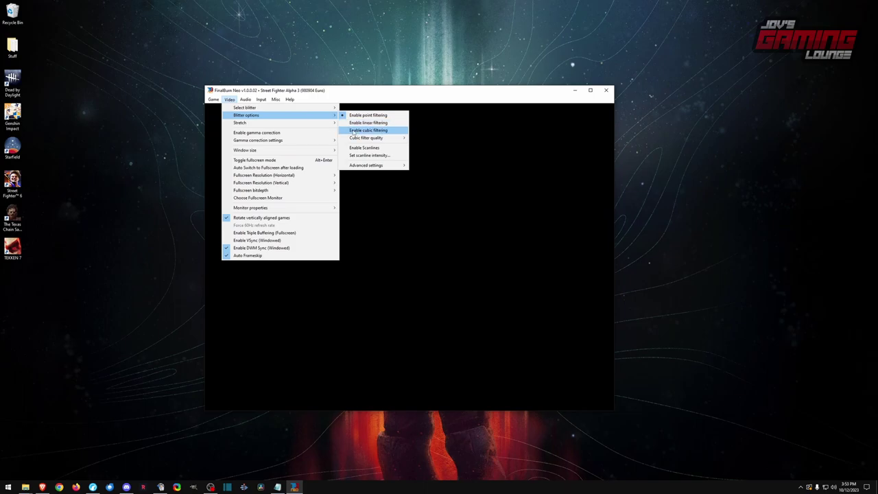
left_click(370, 138)
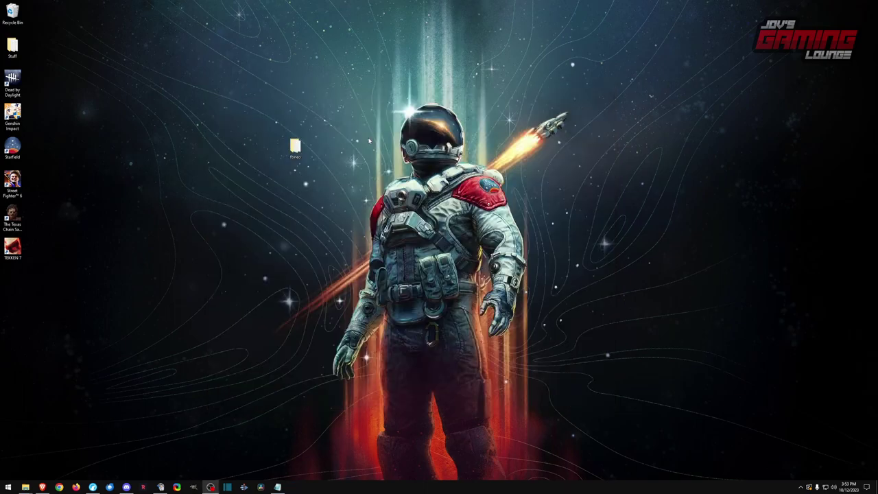
Step: Switch the blitter to Experimental (DirectX Graphics 9) and enable cubic filtering in its options
left_click(229, 99)
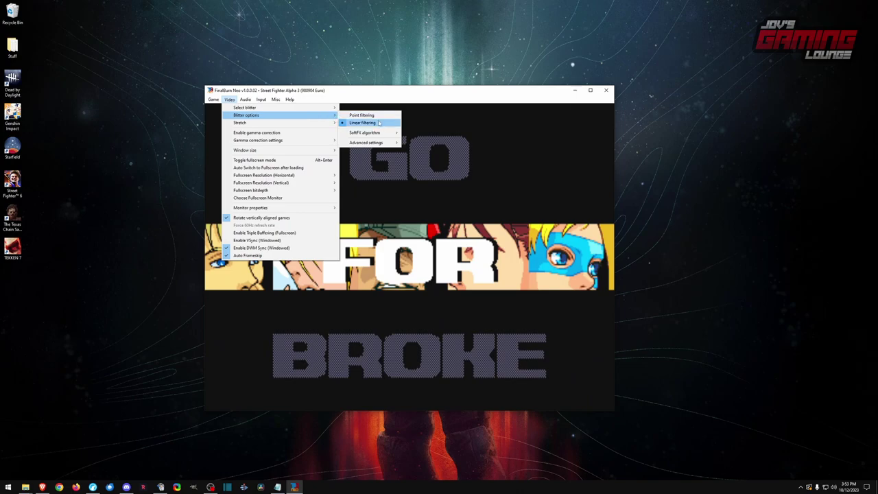
mouse_move(391, 137)
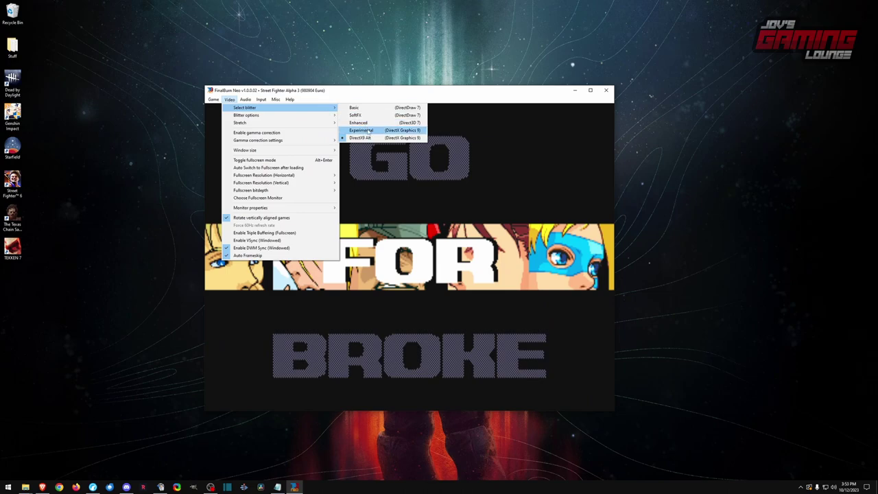
left_click(364, 130)
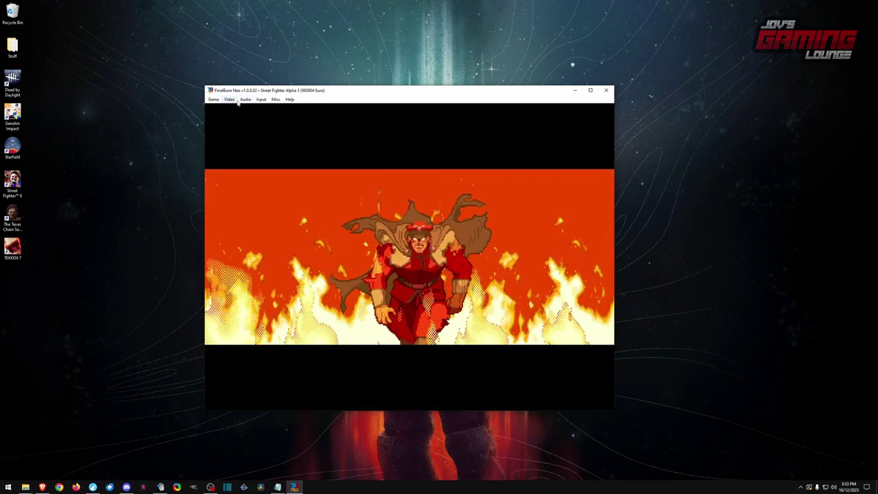
left_click(242, 100)
mouse_move(229, 100)
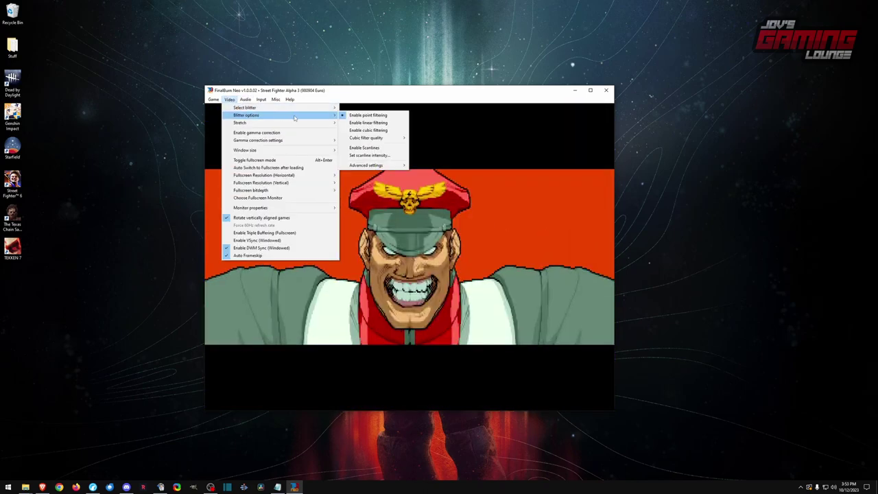
left_click(376, 131)
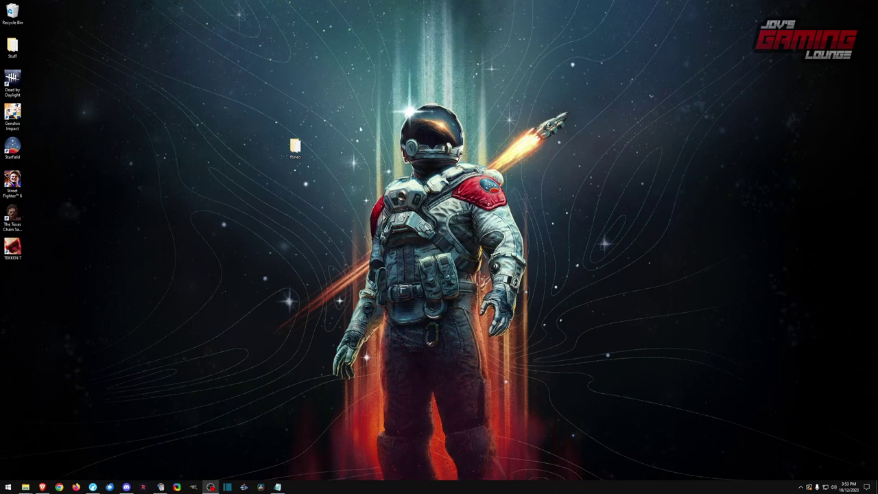
Step: Set the cubic filter quality to Lightly filtered (Tensioned B-spline)
left_click(243, 100)
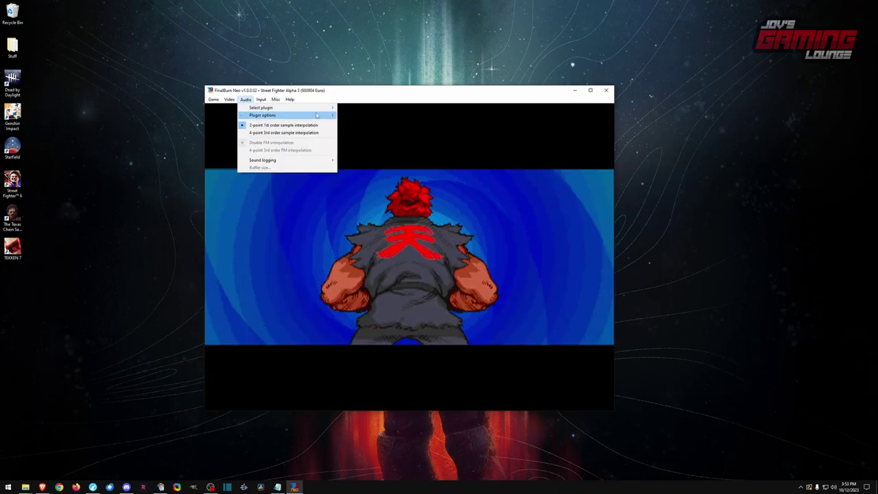
mouse_move(230, 100)
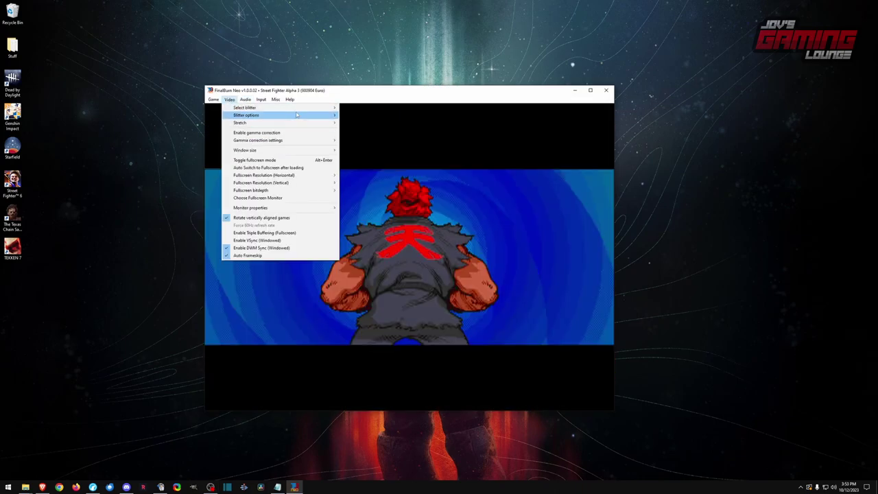
mouse_move(297, 116)
mouse_move(396, 139)
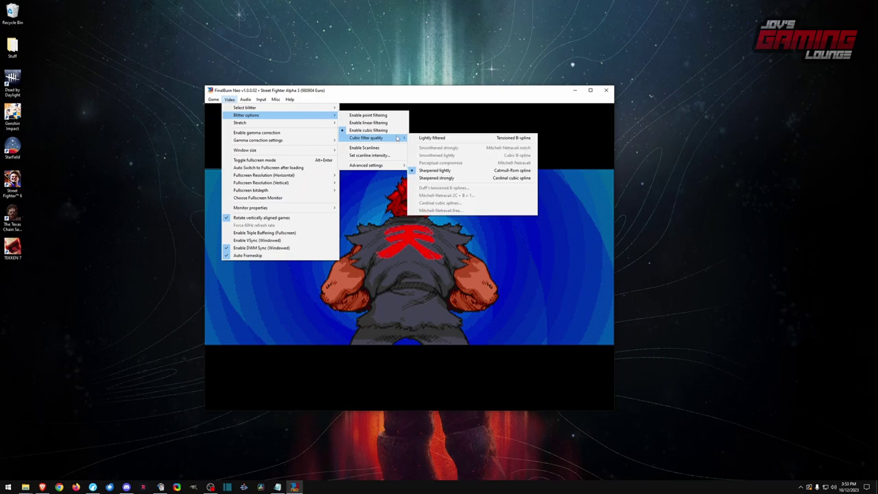
left_click(443, 140)
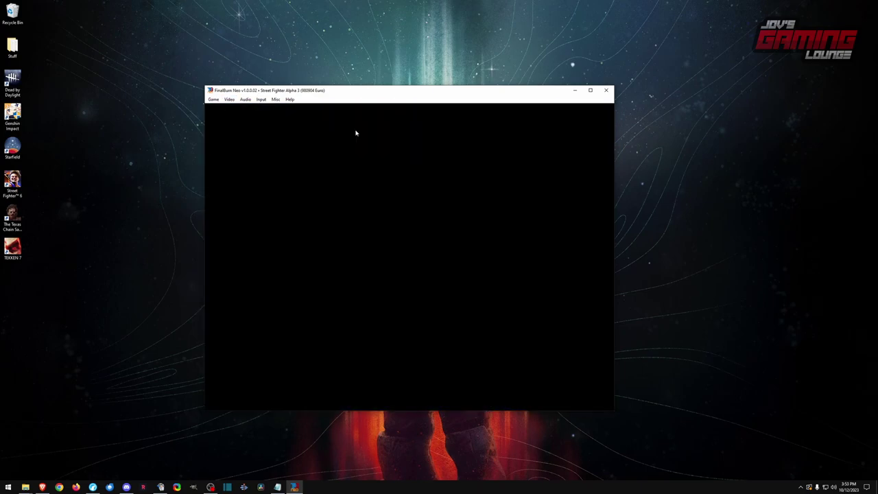
Step: Enable scanlines for the Experimental blitter
left_click(229, 99)
mouse_move(245, 99)
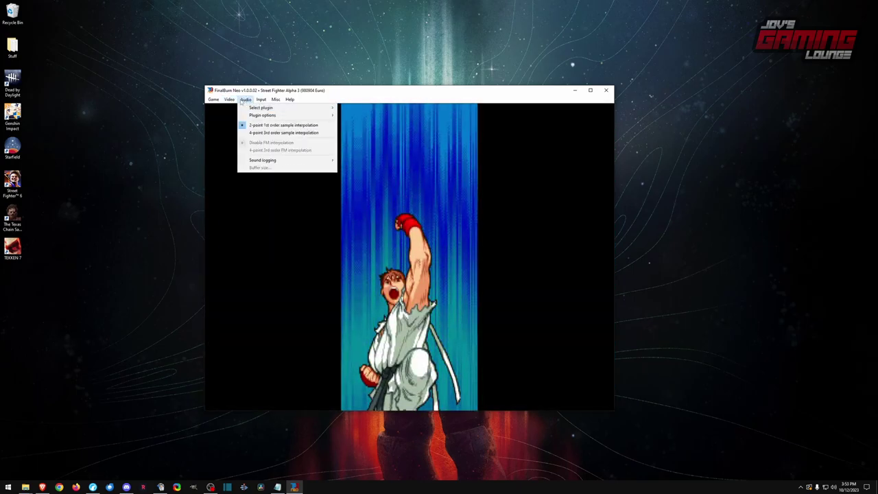
mouse_move(299, 115)
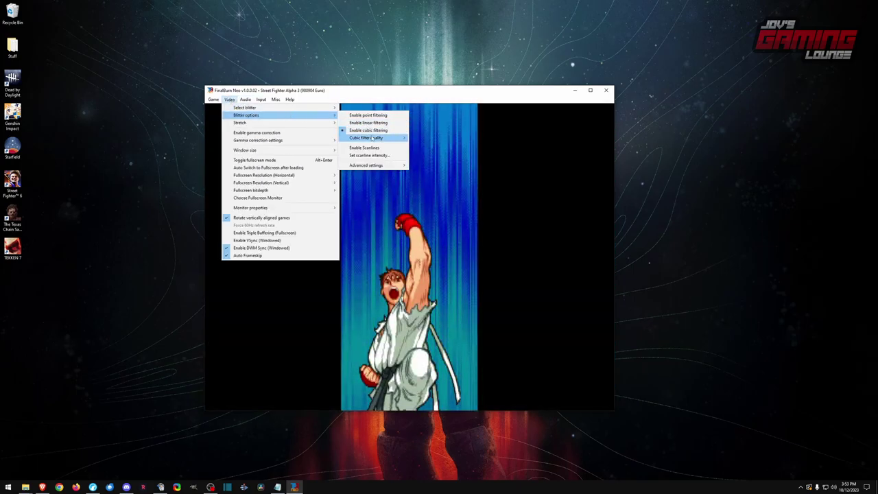
mouse_move(372, 138)
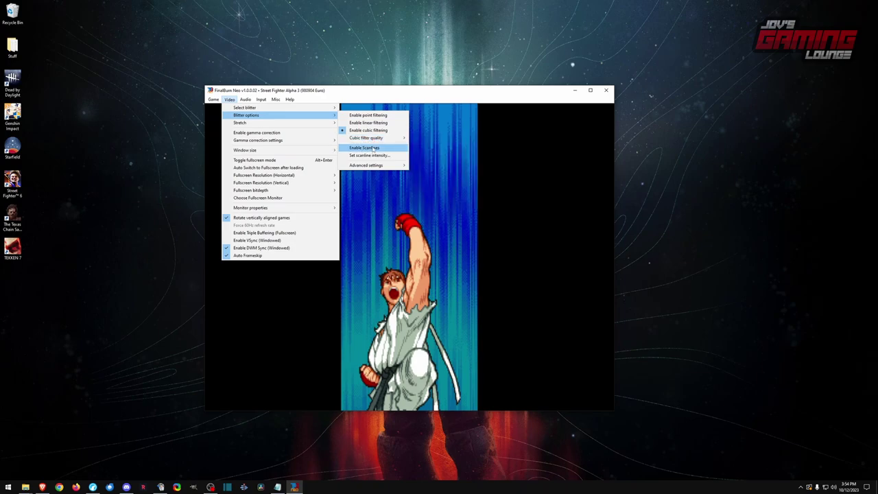
left_click(373, 148)
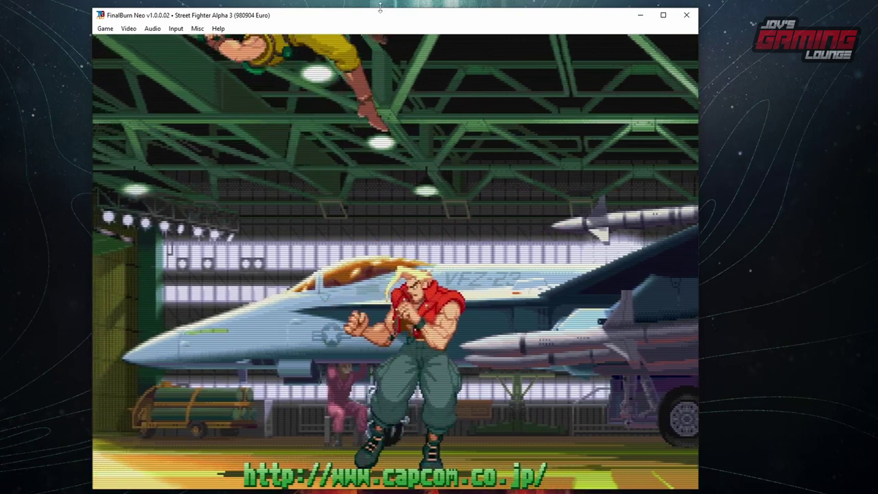
Step: Lower the blitter's scanline intensity slightly and apply it
left_click(128, 28)
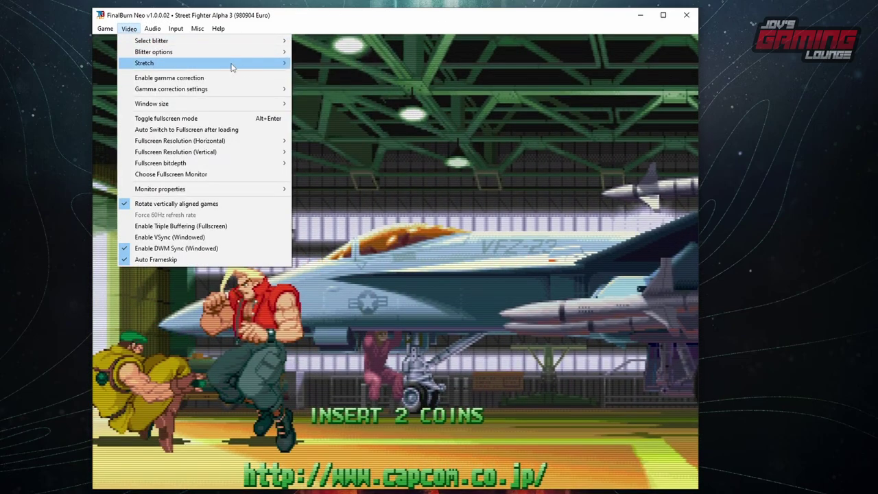
mouse_move(268, 51)
left_click(365, 110)
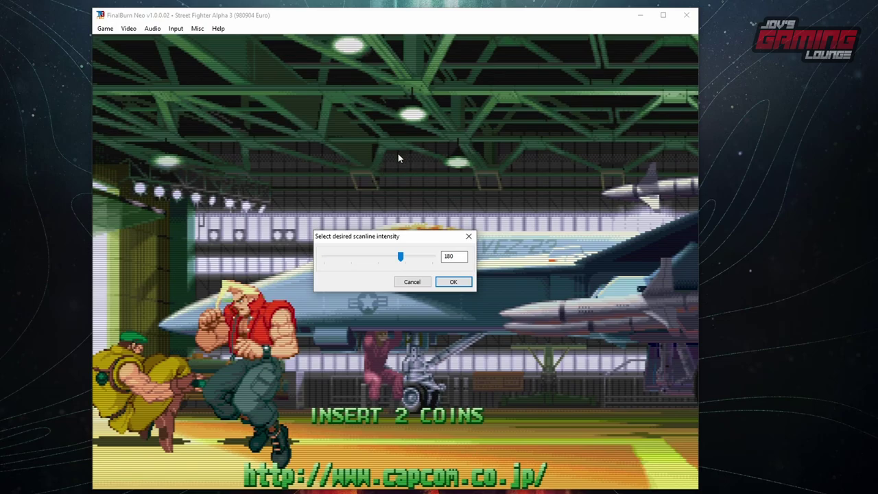
mouse_move(400, 257)
left_mouse_down()
mouse_move(323, 260)
mouse_move(393, 259)
left_mouse_up()
left_click(453, 282)
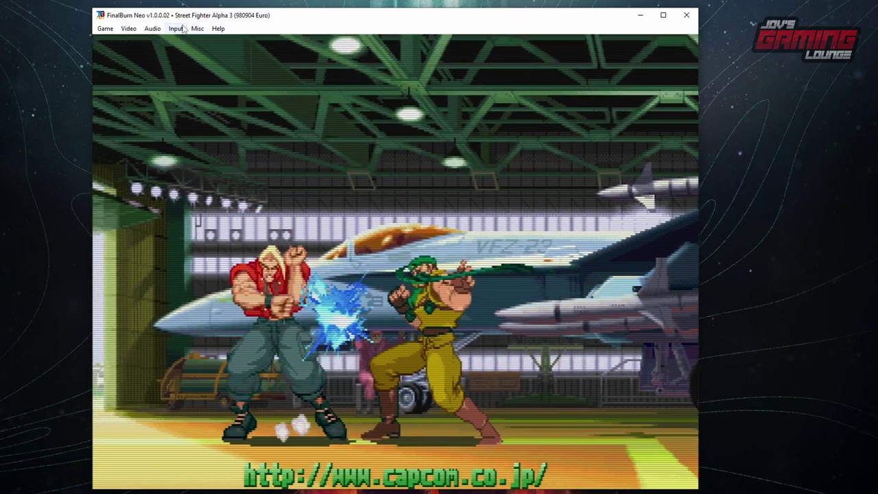
Step: Open the game input mapping and map P1 Coin to Joy 0 Button 8 and P1 Start to Joy 0 Button 9
left_click(175, 28)
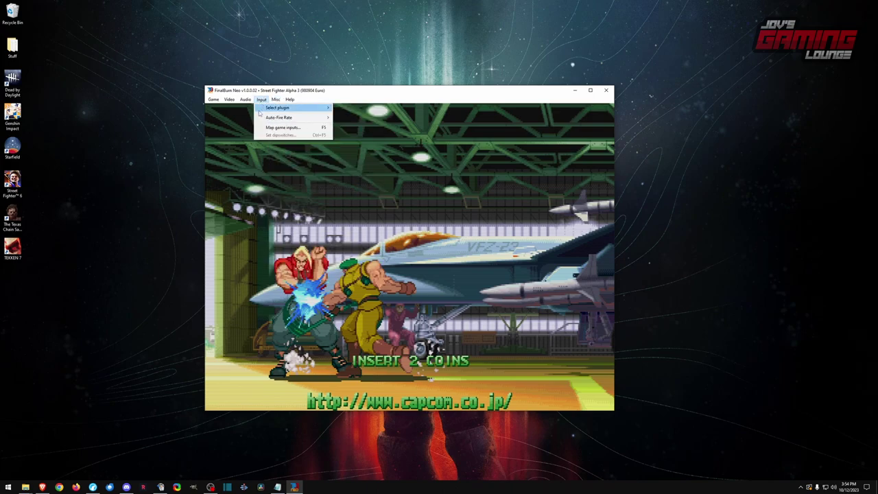
left_click(267, 128)
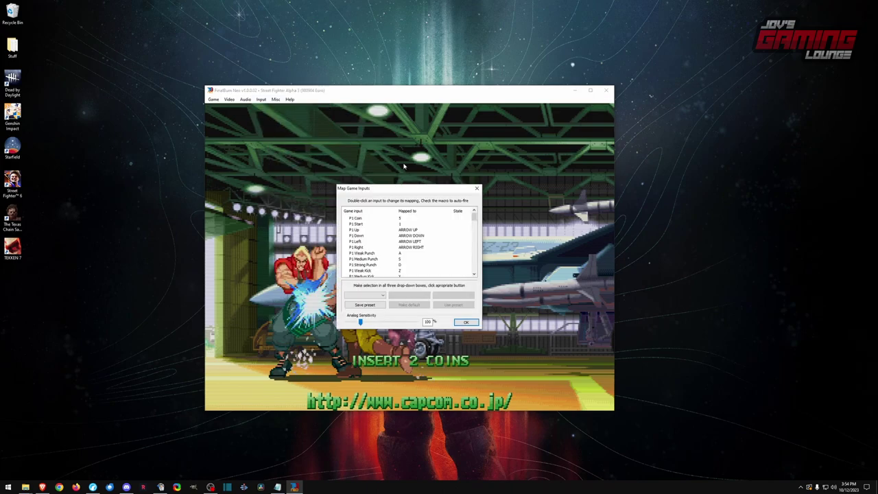
left_click(364, 219)
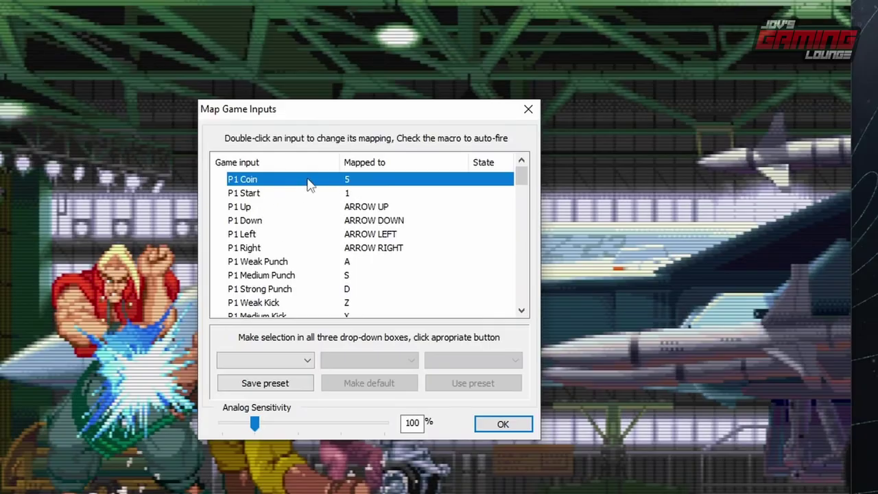
double_click(308, 184)
double_click(327, 198)
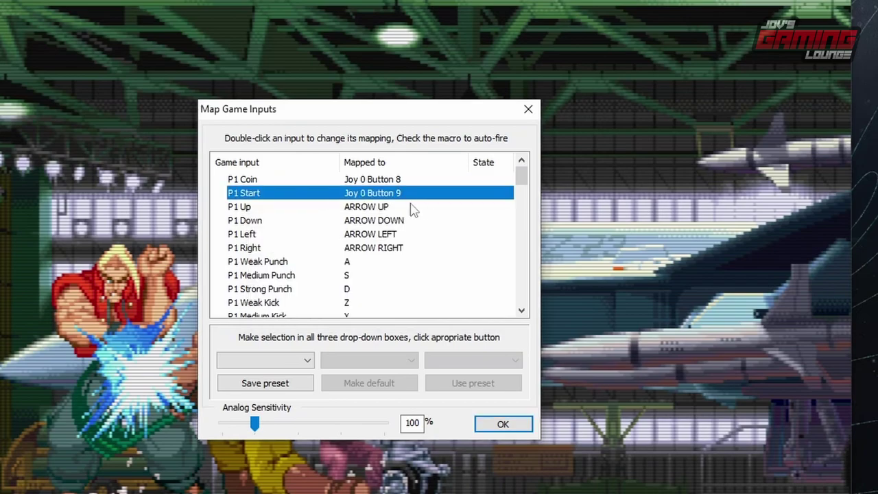
Step: Map P1 Up, Down, Left and Right to the matching directions of Joy 0 POV-hat 0
double_click(378, 209)
double_click(379, 221)
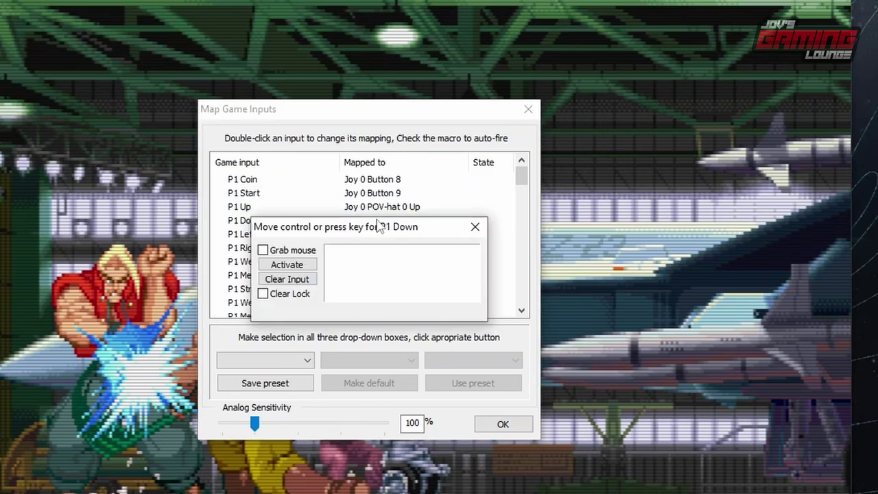
double_click(379, 234)
double_click(381, 249)
Step: Map P1 Weak Punch to Joy 0 Button 4, Medium Punch to Button 0 and Strong Punch to Button 3
double_click(365, 262)
double_click(367, 276)
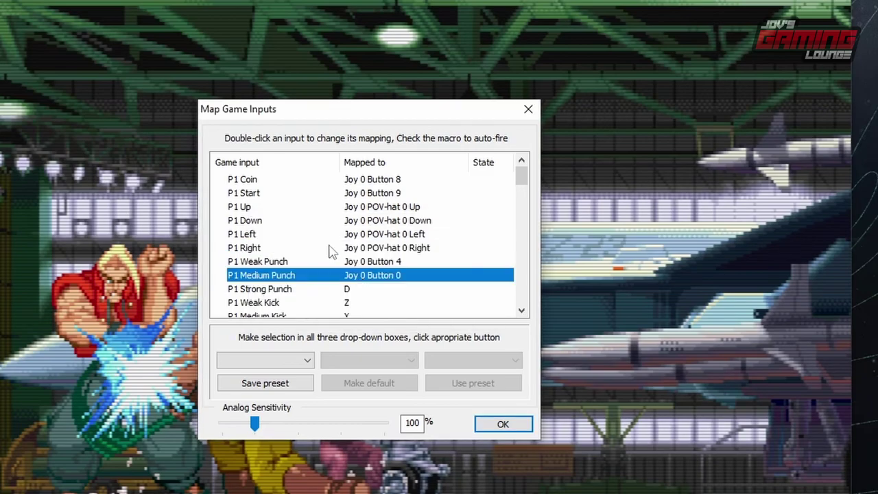
scroll(398, 238, "down", 1)
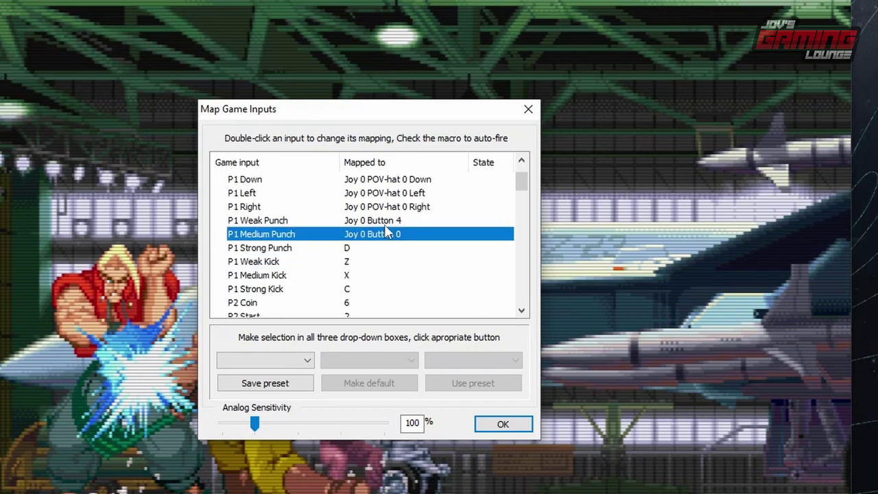
double_click(356, 248)
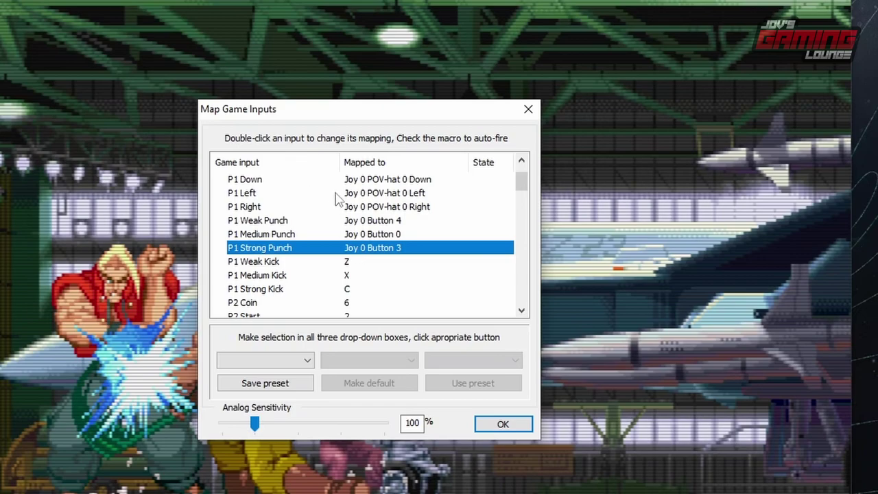
Step: Open the P1 Weak Kick input for remapping
double_click(355, 265)
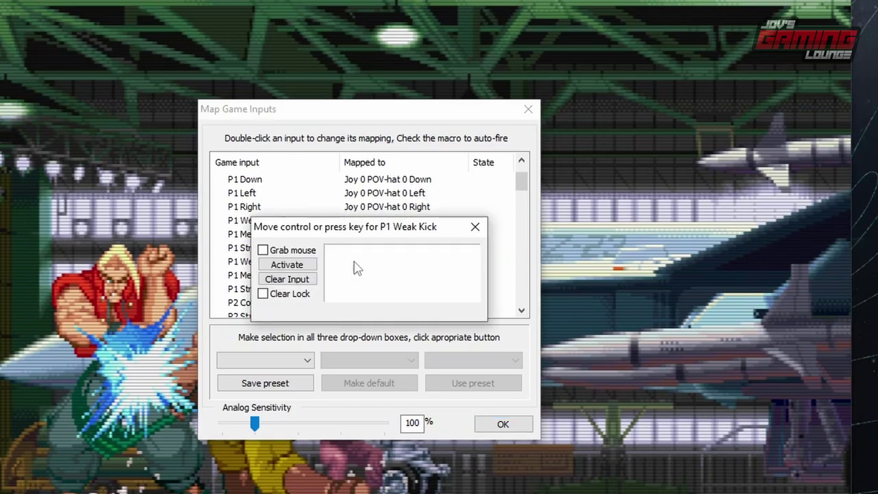